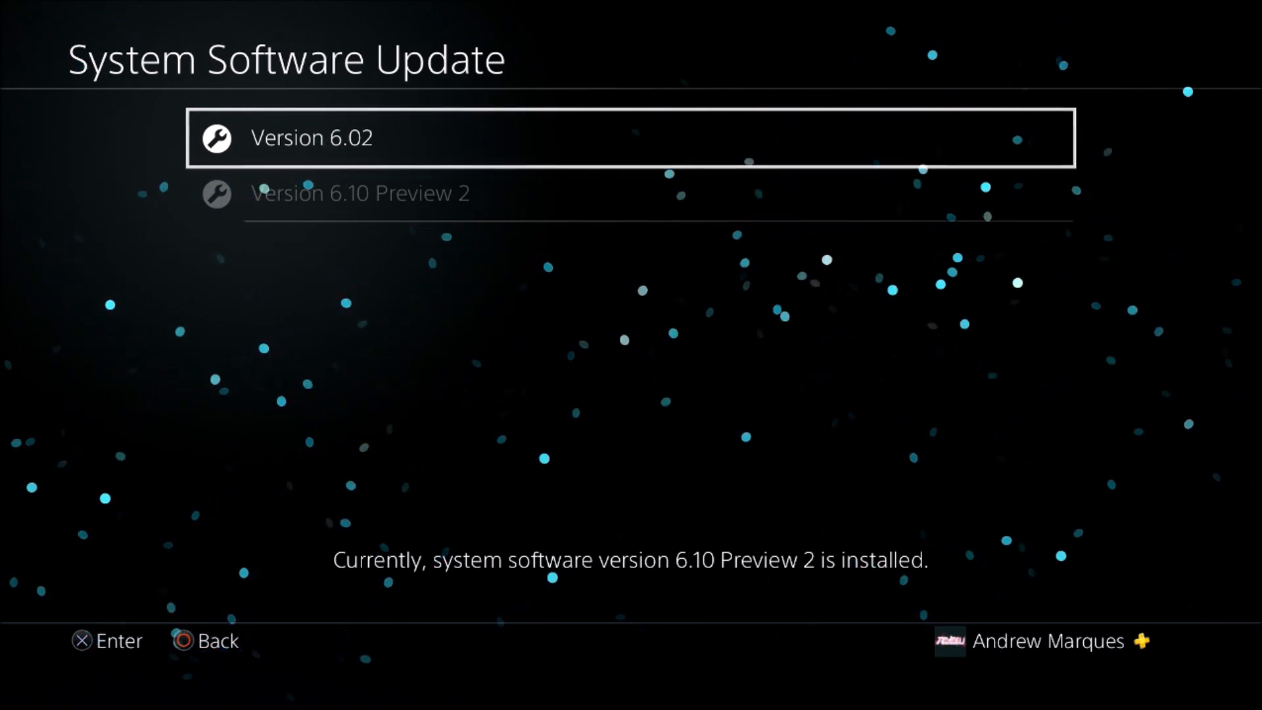
# Leave the update screen and show System Information with software 6.10 Preview 2 installed
pyautogui.press('Escape')
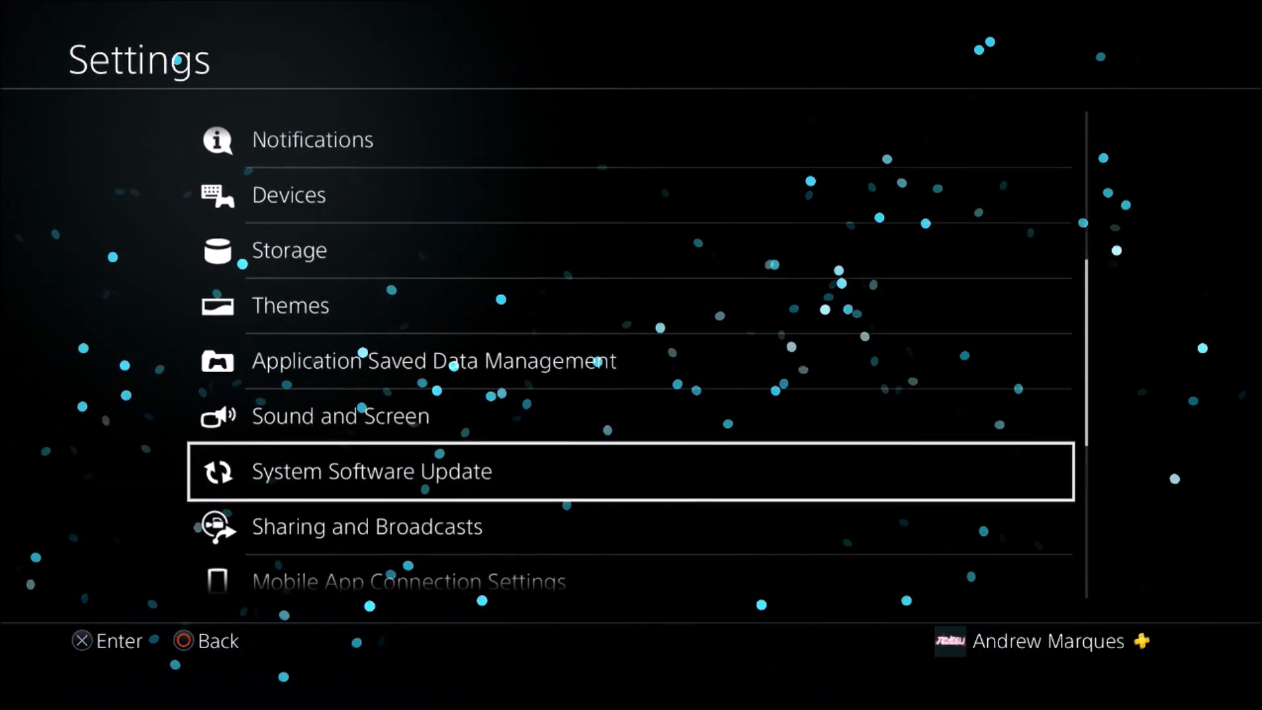
pyautogui.press('Down')
pyautogui.press('Down')
pyautogui.press('Down')
pyautogui.press('Down')
pyautogui.press('Up')
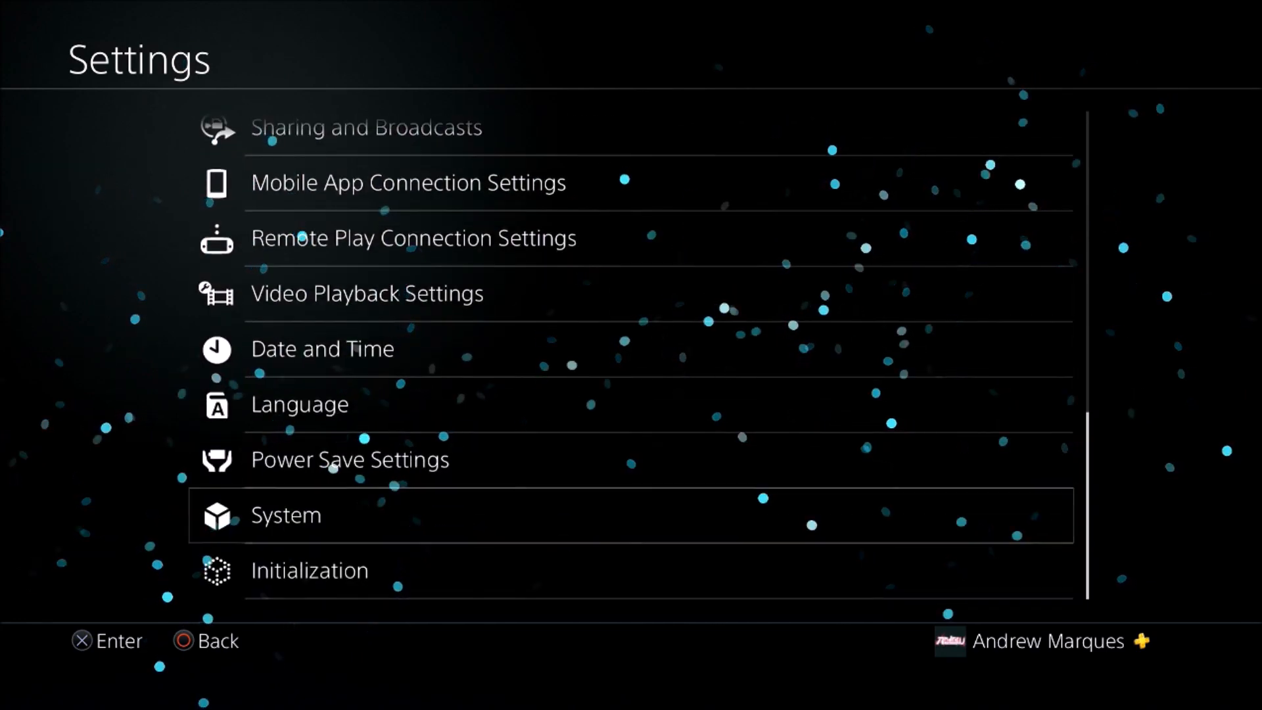
pyautogui.press('Return')
pyautogui.press('Return')
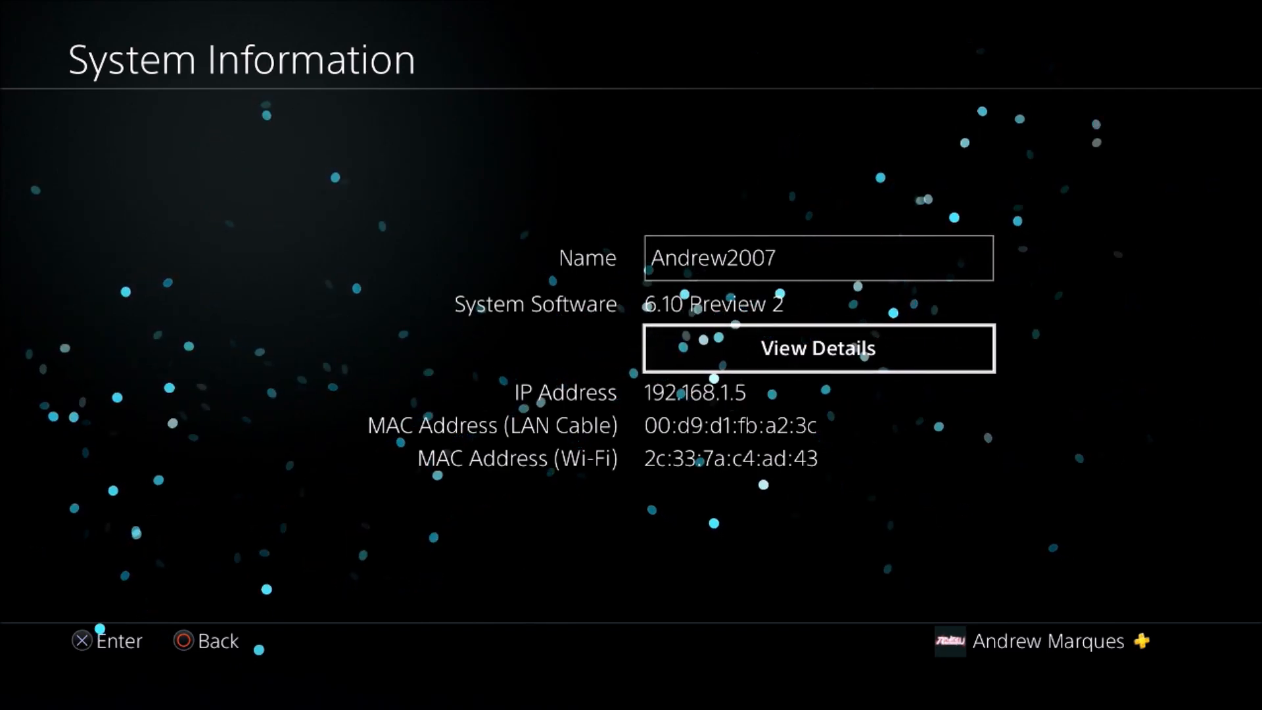
# Power off the PS4 from the Quick Menu so the TV shows No Signal
pyautogui.press('super')
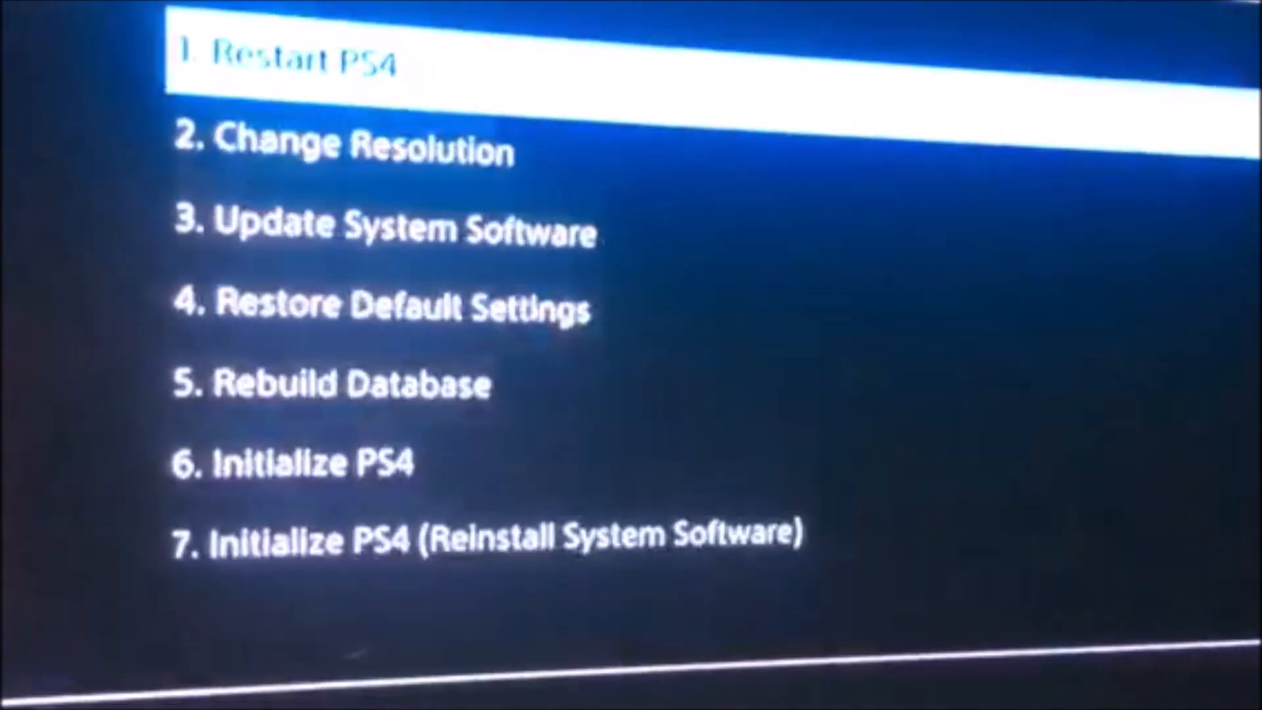
# In Safe Mode choose 3. Update System Software and select updating from a USB storage device
pyautogui.press('Down')
pyautogui.press('Down')
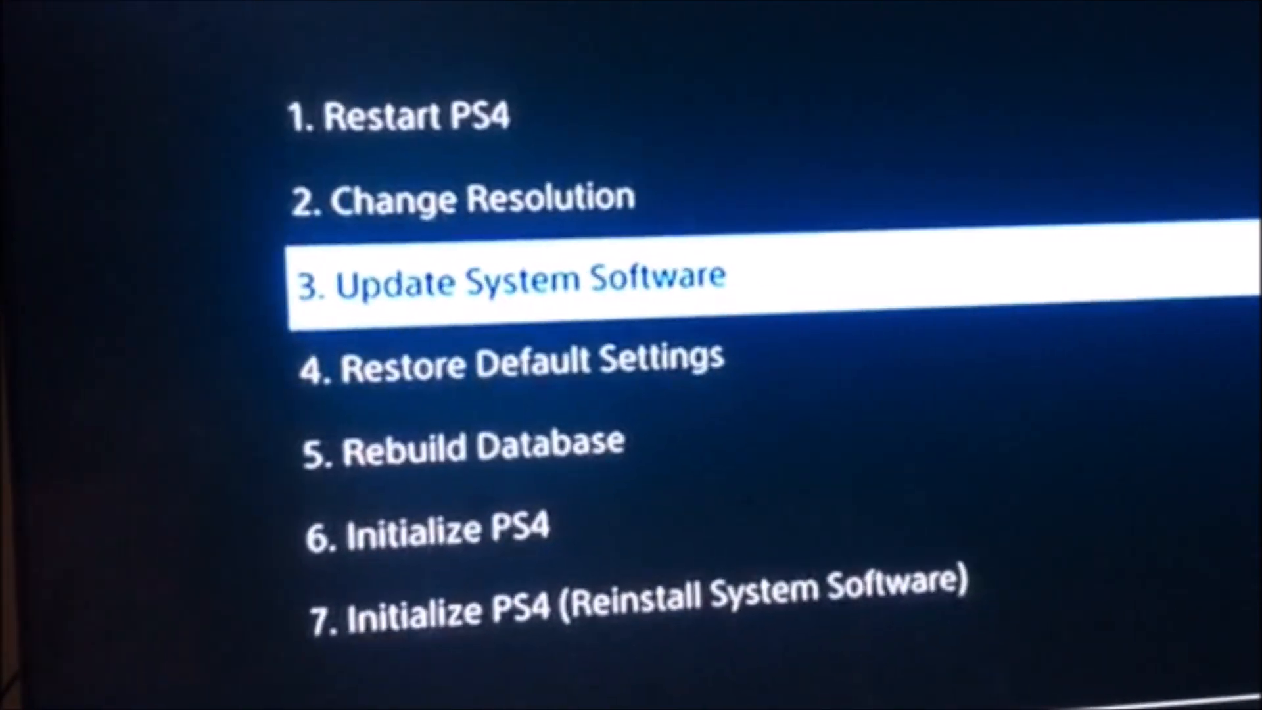
pyautogui.press('Return')
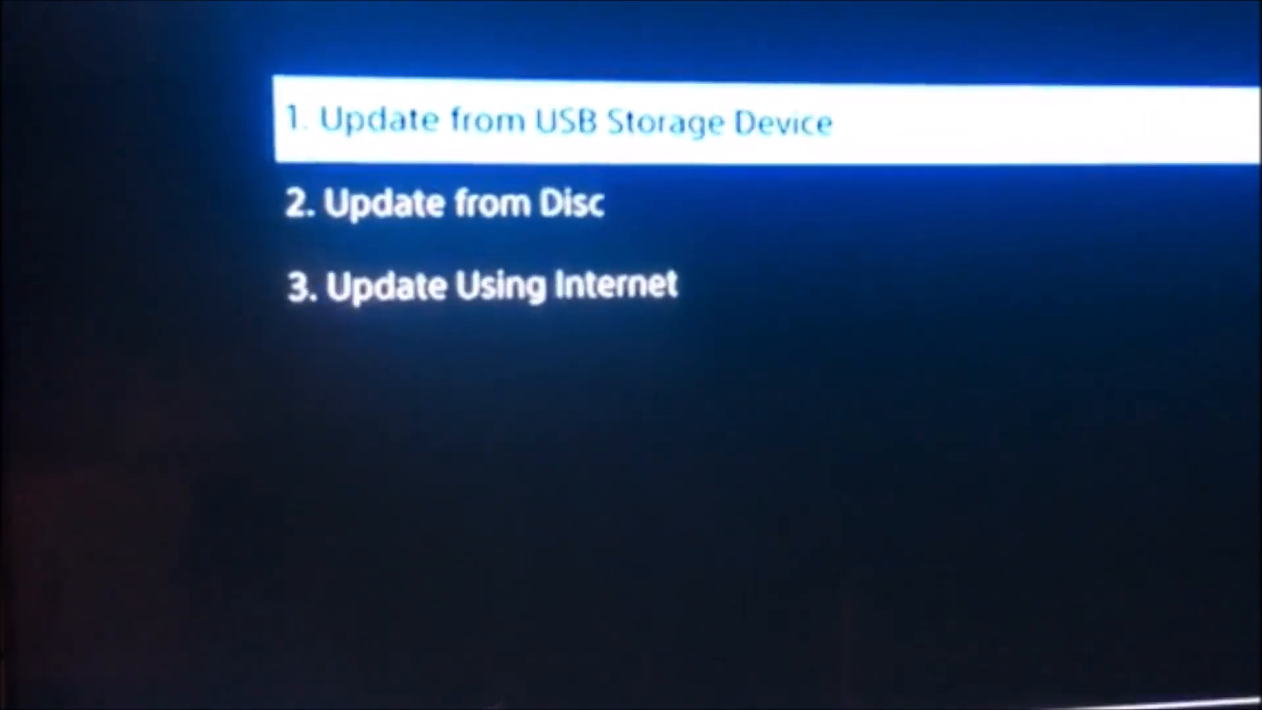
pyautogui.press('Return')
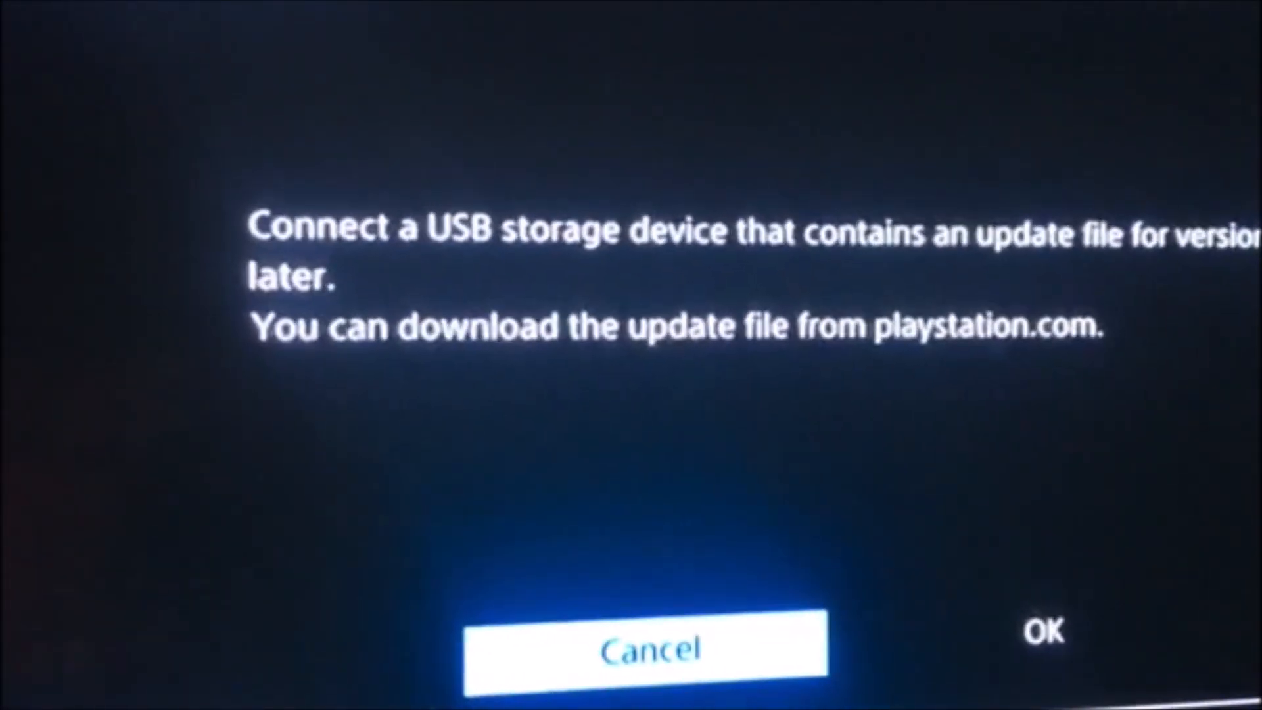